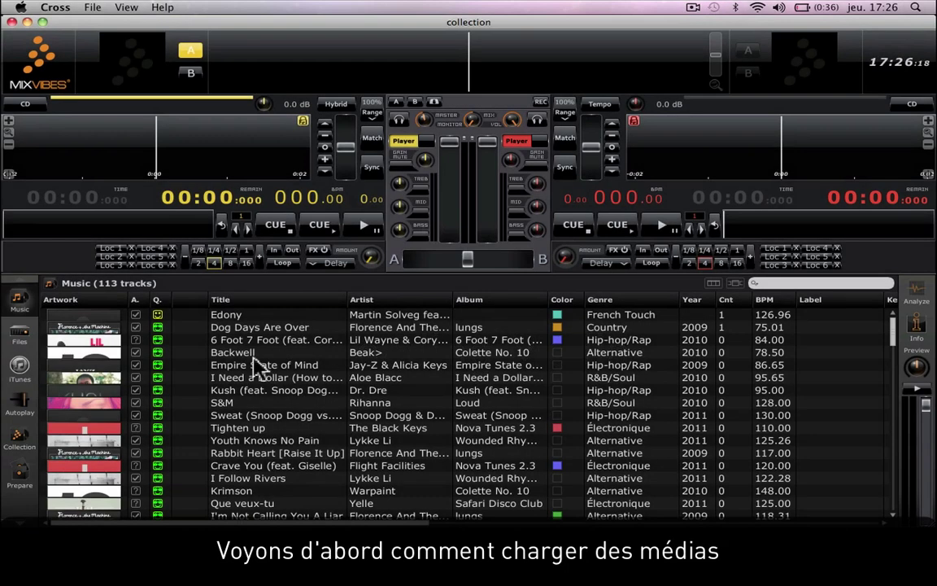
Step: Put 6 Foot 7 Foot on deck A, then load Carl Tricks - 8090 from the No Artwork smartlist onto deck B
drag(232, 339, 209, 200)
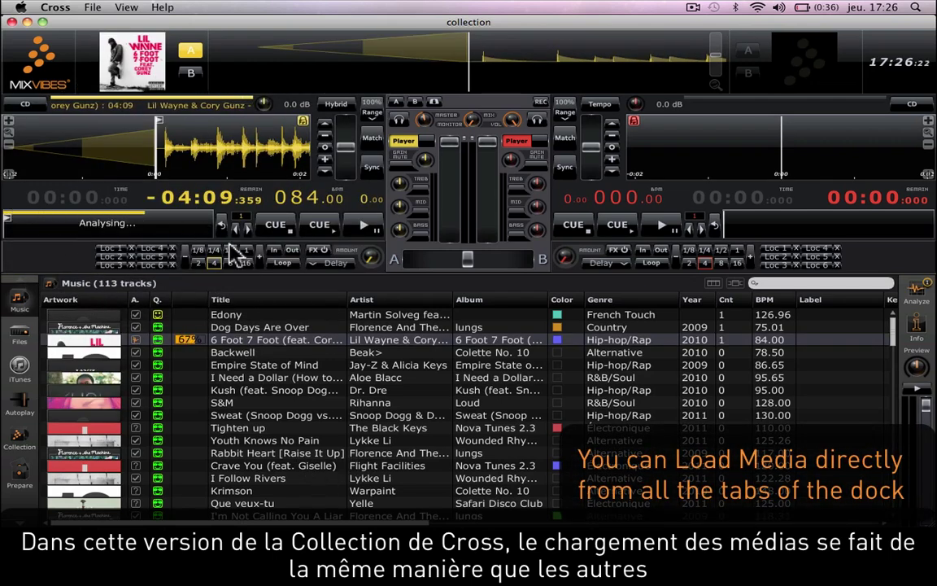
click(23, 449)
click(48, 342)
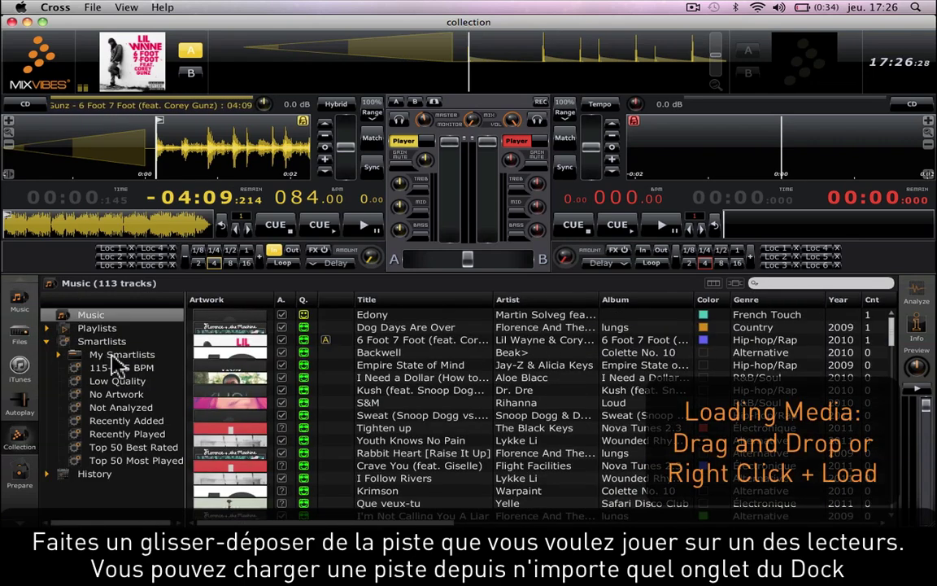
click(116, 381)
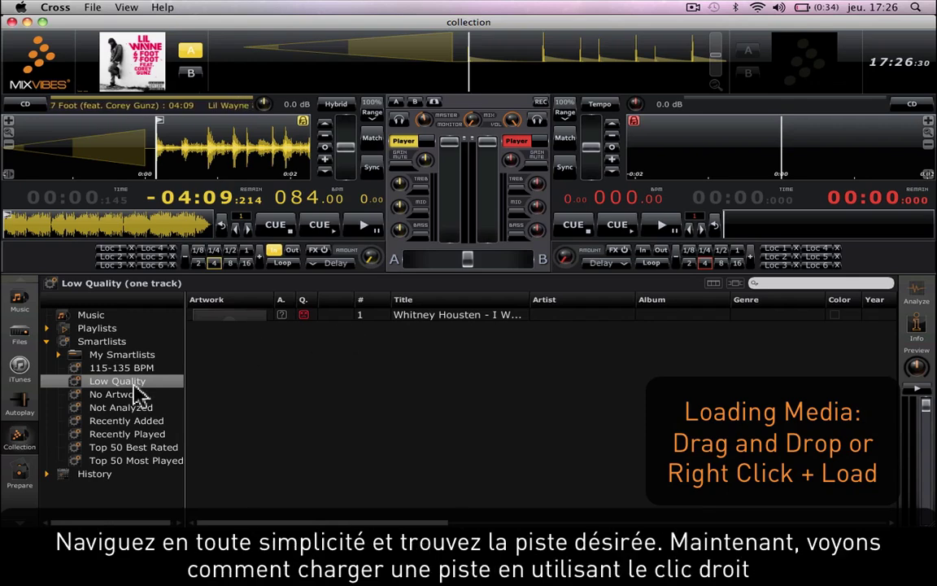
click(137, 392)
click(434, 357)
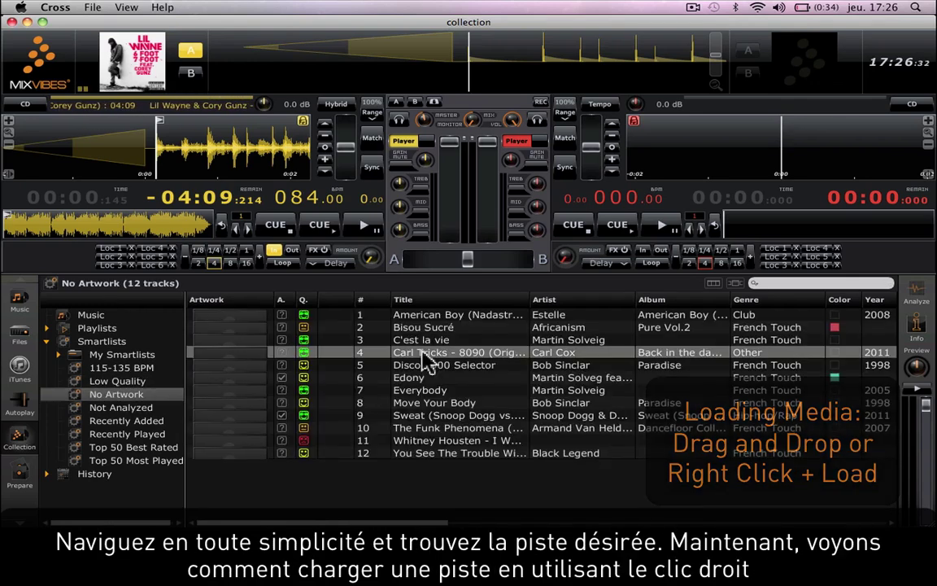
right_click(425, 356)
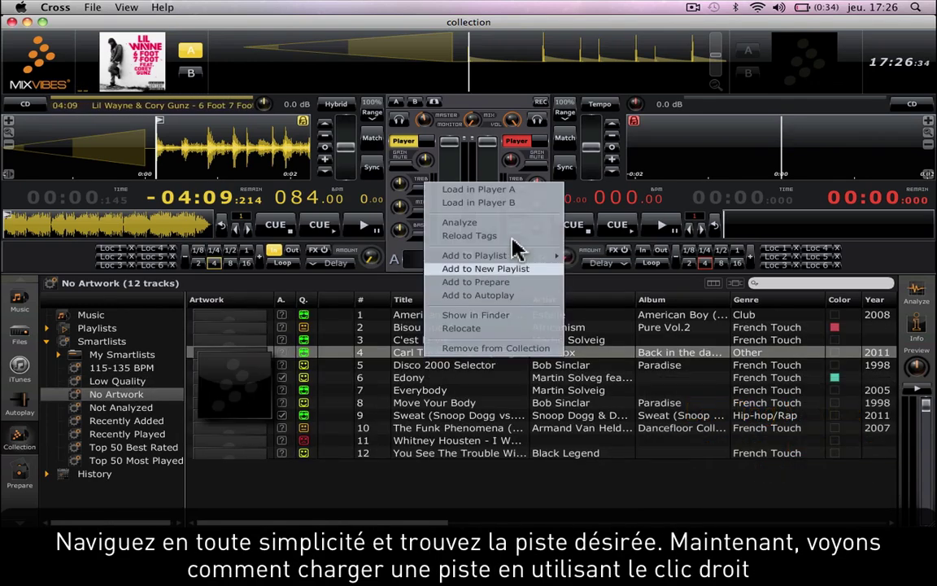
click(497, 203)
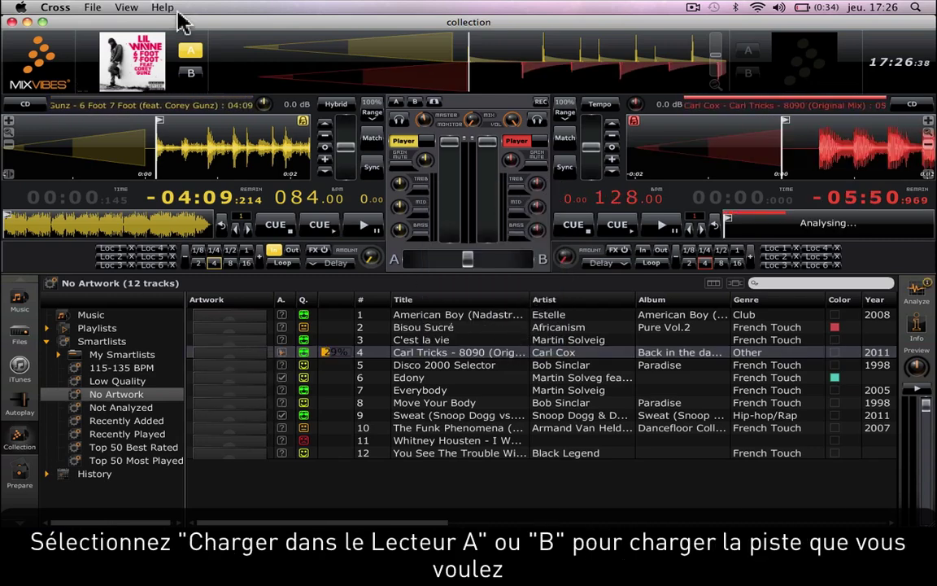
Step: Toggle to the Media view, showing the Top 50 Most Played smartlist without the decks
click(128, 8)
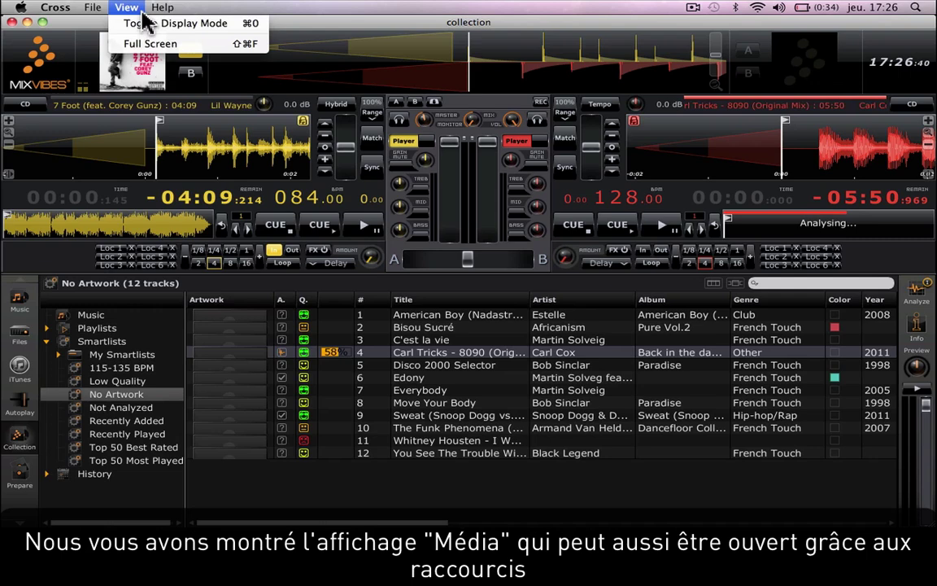
click(150, 23)
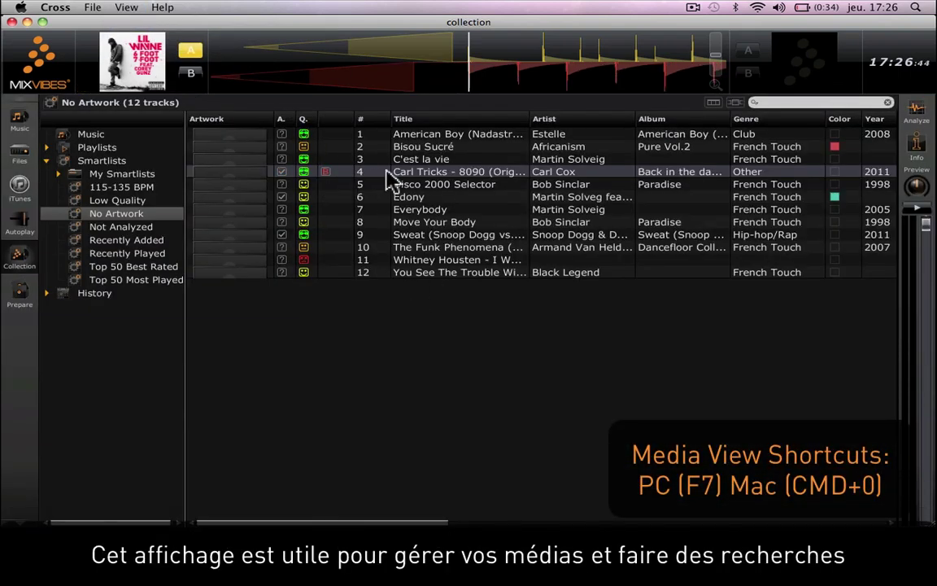
drag(411, 160, 402, 84)
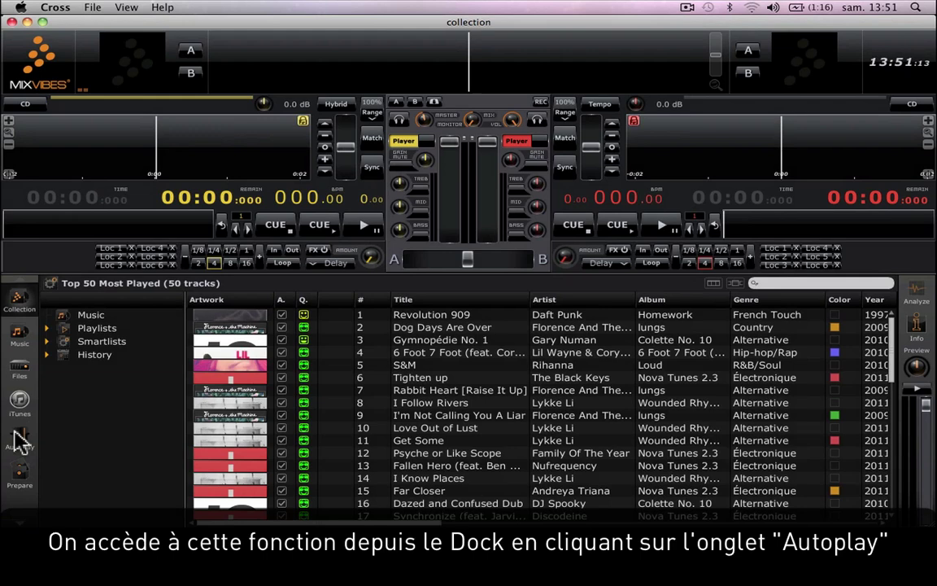
Step: Queue I'm Not Calling You A Liar from Top 50 Best Rated, plus the whole Top 50 Most Played list, in Autoplay
click(20, 439)
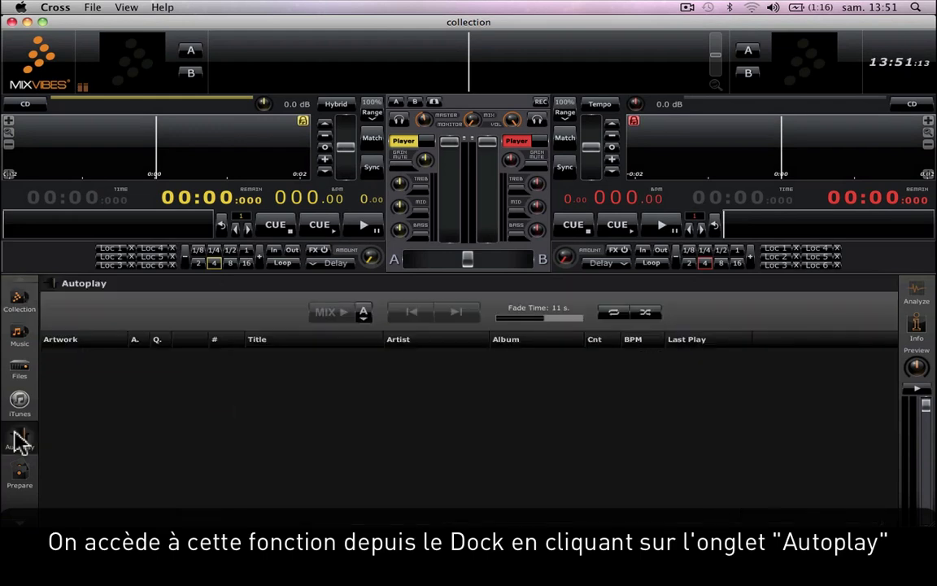
click(14, 303)
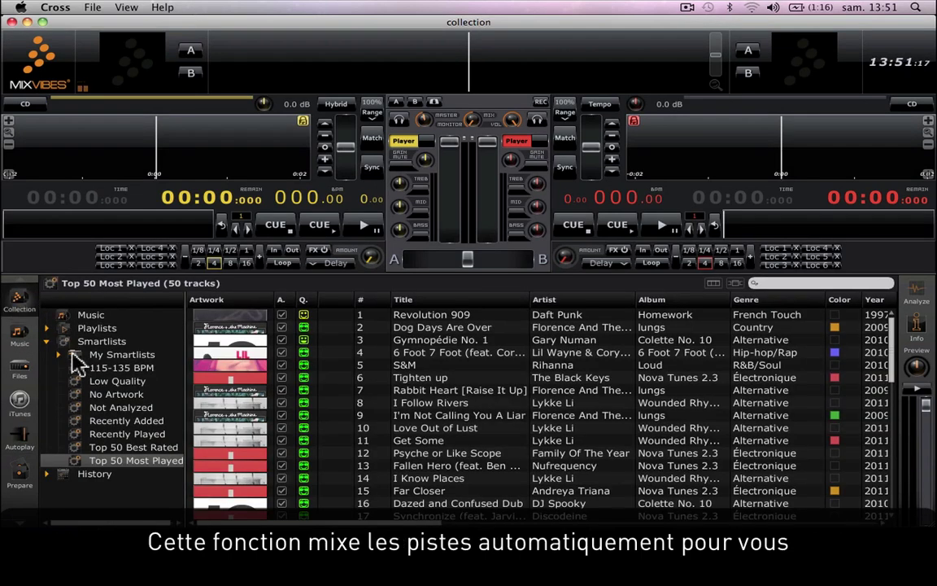
click(130, 446)
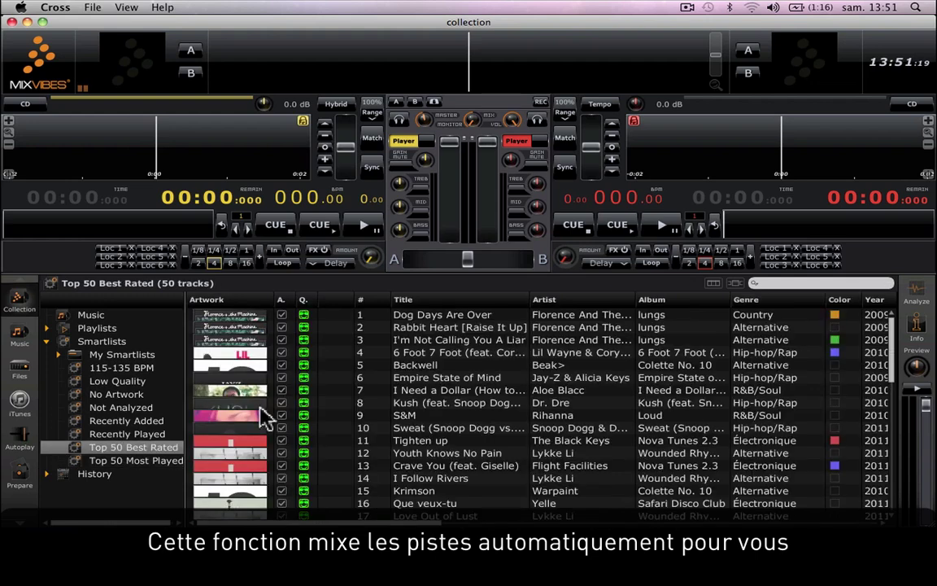
right_click(524, 343)
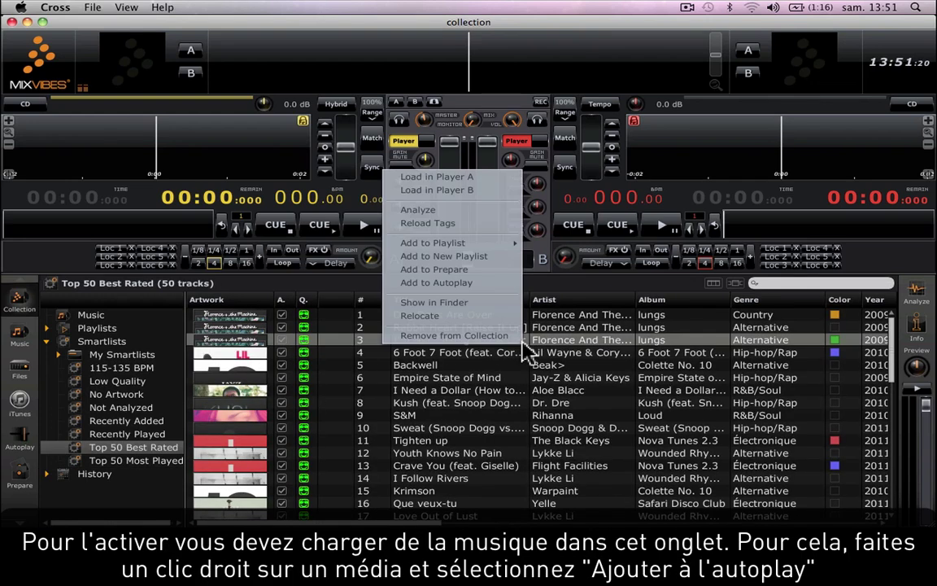
click(480, 283)
click(143, 464)
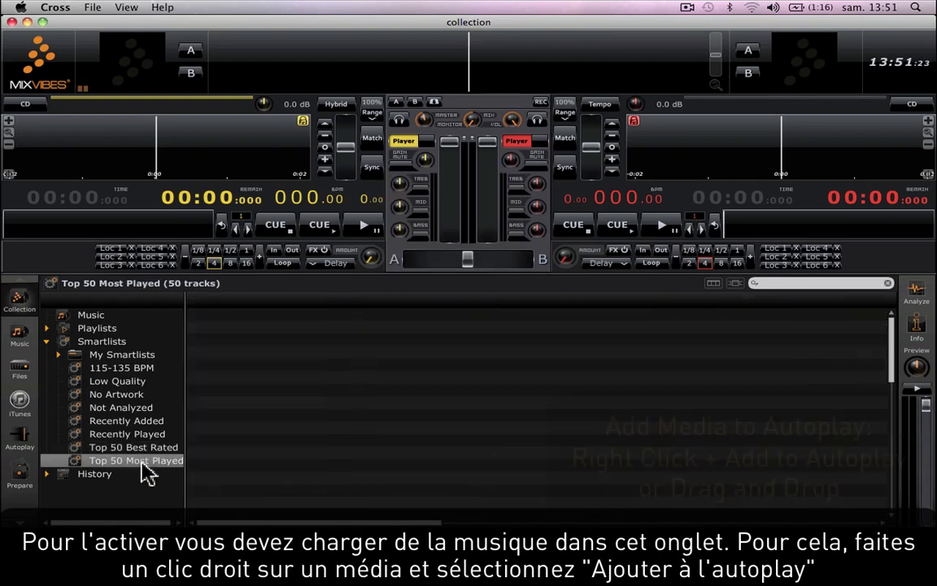
drag(142, 465, 26, 444)
Step: Sort the 51-track Autoplay queue by BPM, lowest first
click(25, 446)
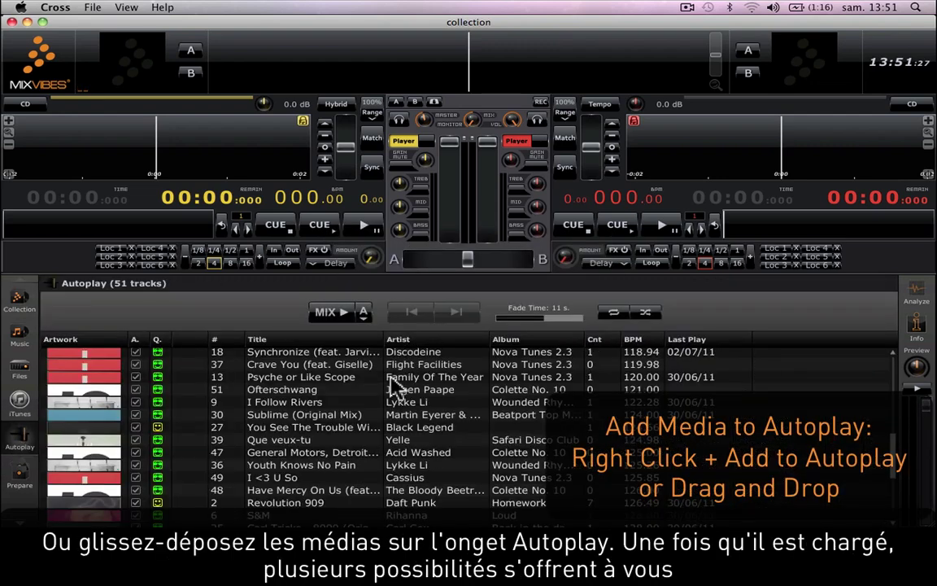
scroll(396, 389, down, 3)
scroll(397, 387, up, 7)
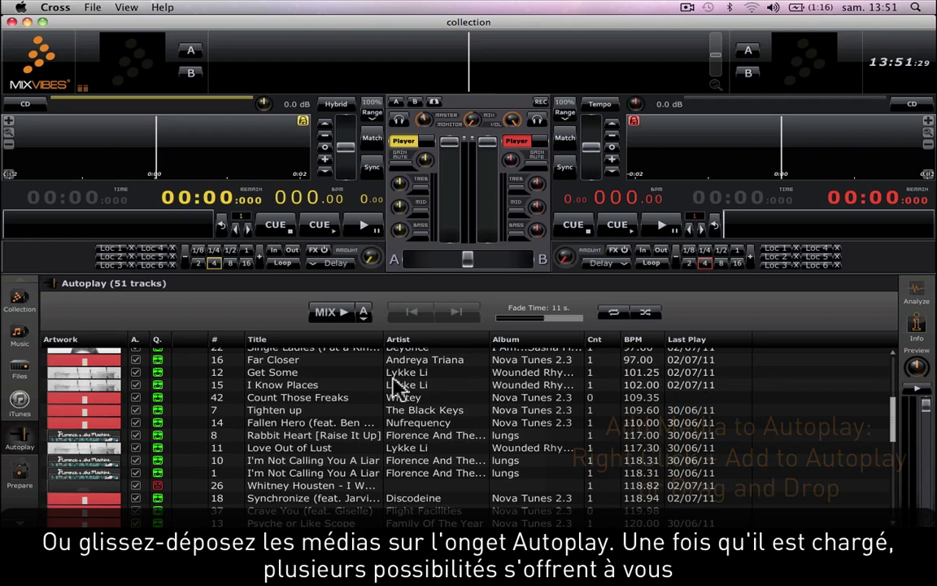
scroll(396, 389, up, 3)
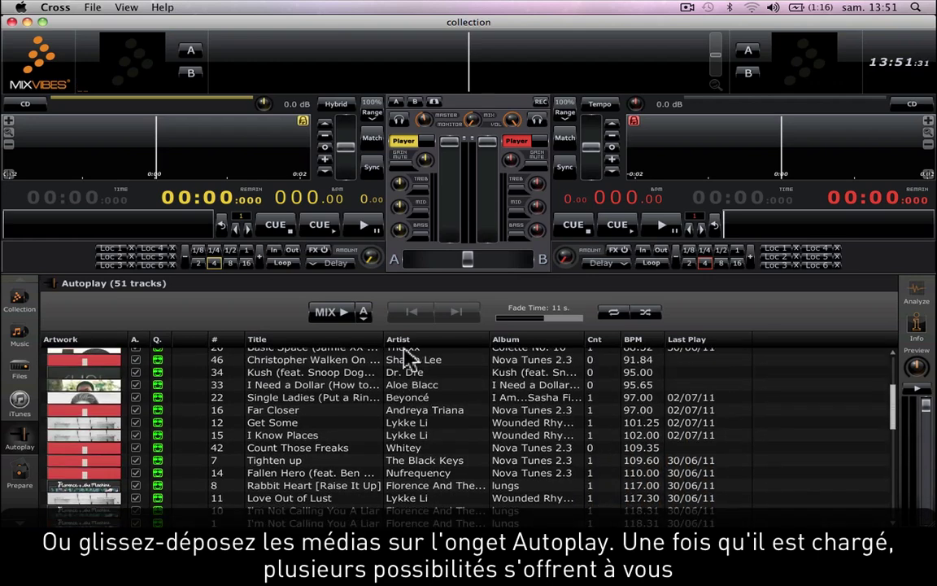
click(398, 340)
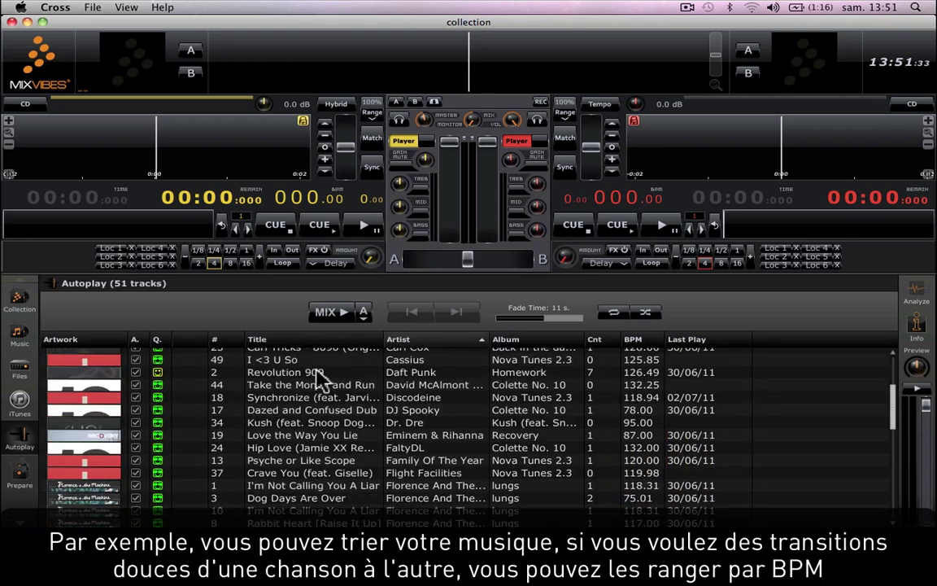
scroll(320, 374, up, 5)
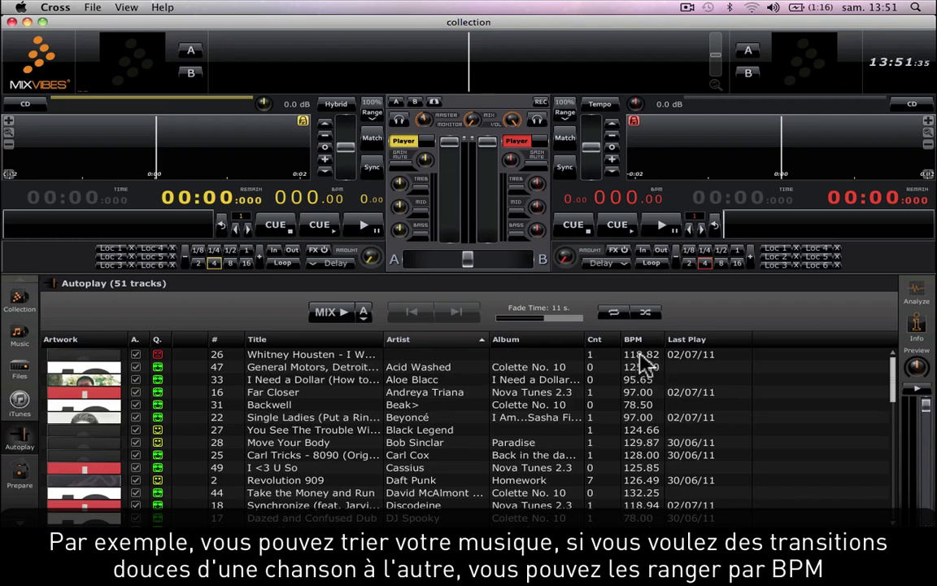
click(635, 340)
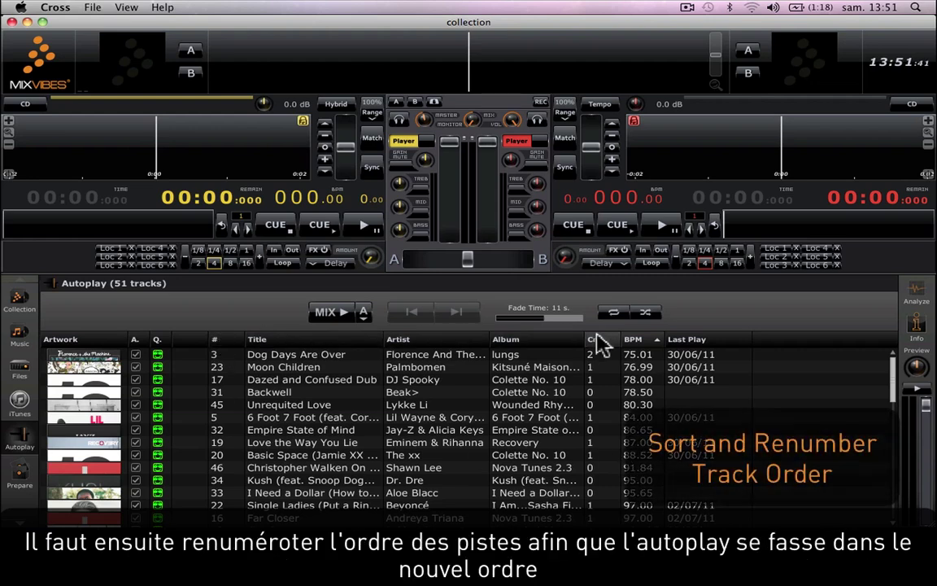
Step: Renumber the queue in BPM order and select I Know Places as the starting track
right_click(639, 346)
click(433, 40)
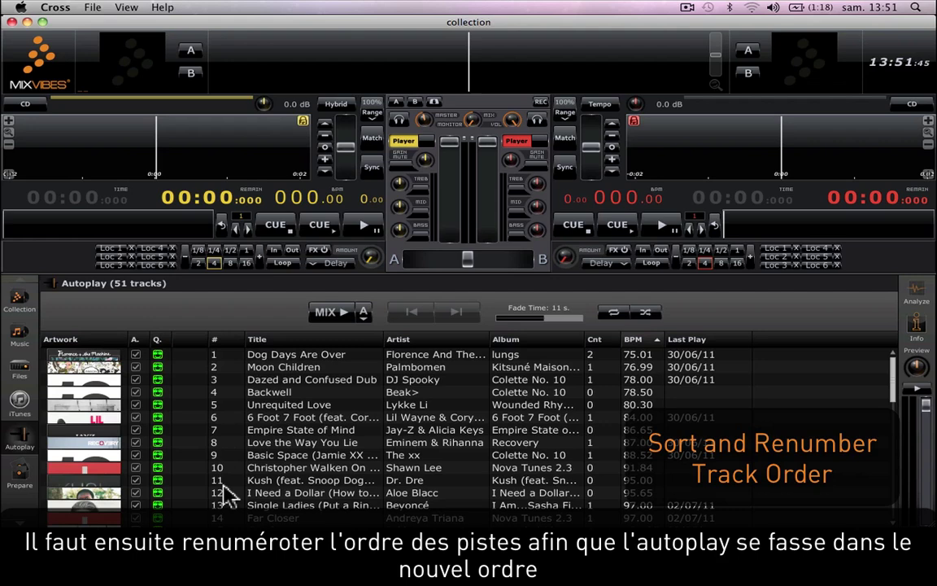
scroll(297, 456, down, 5)
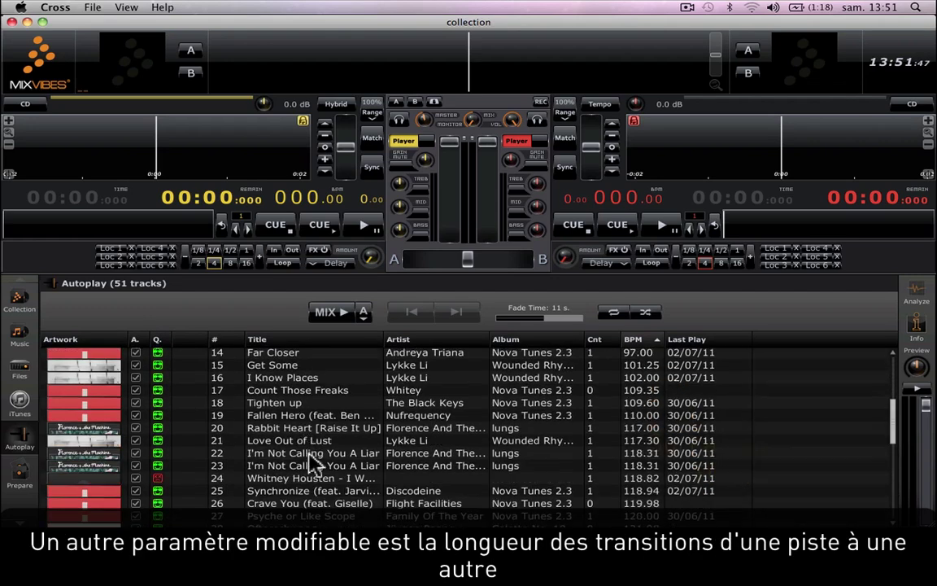
click(277, 377)
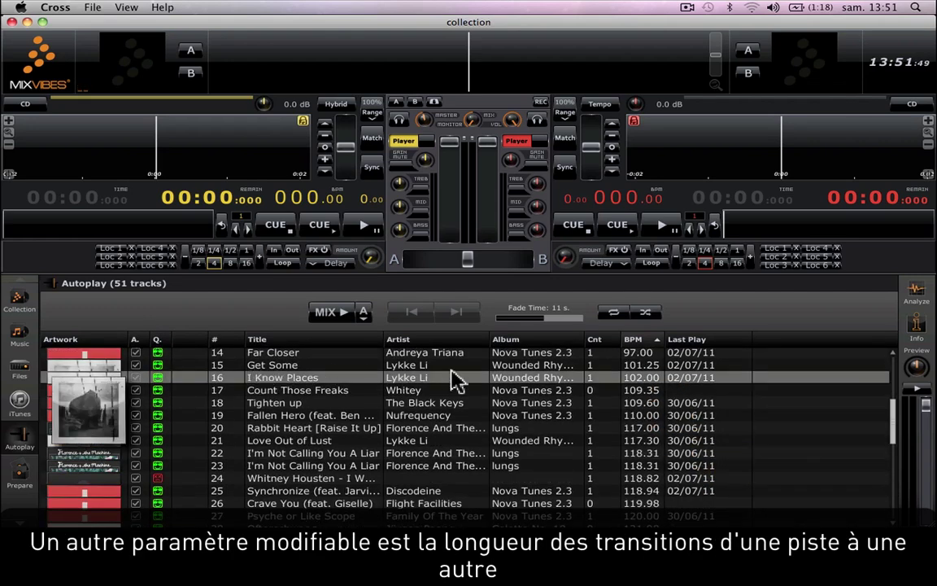
Step: Set a 15 s fade and briefly run autoplay, then cue Count Those Freaks on deck A, matched to 102 BPM
drag(570, 321, 546, 325)
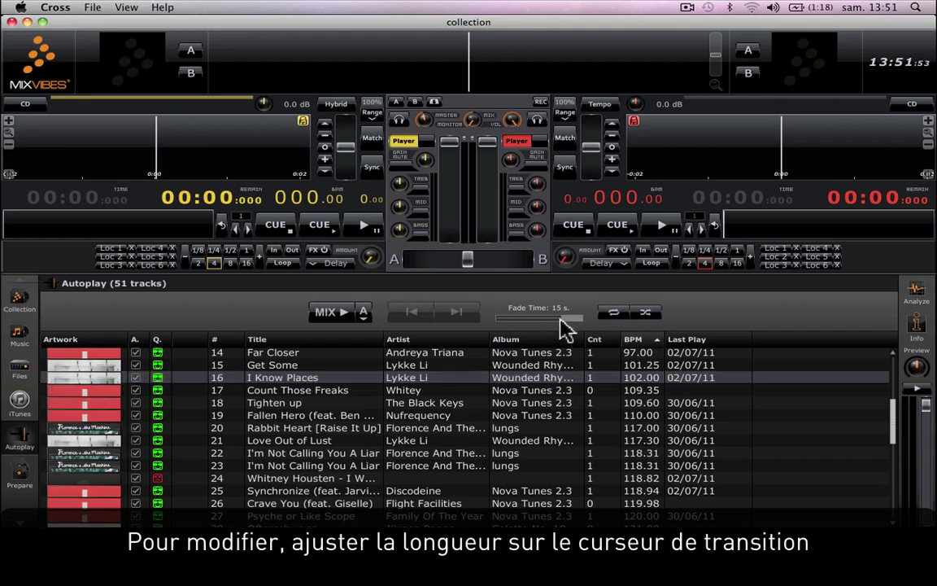
click(346, 320)
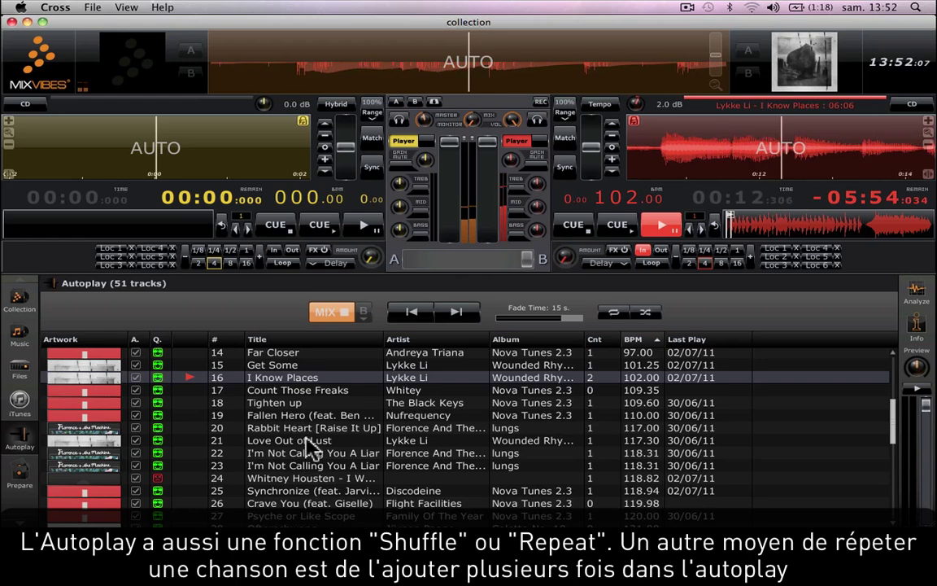
click(332, 314)
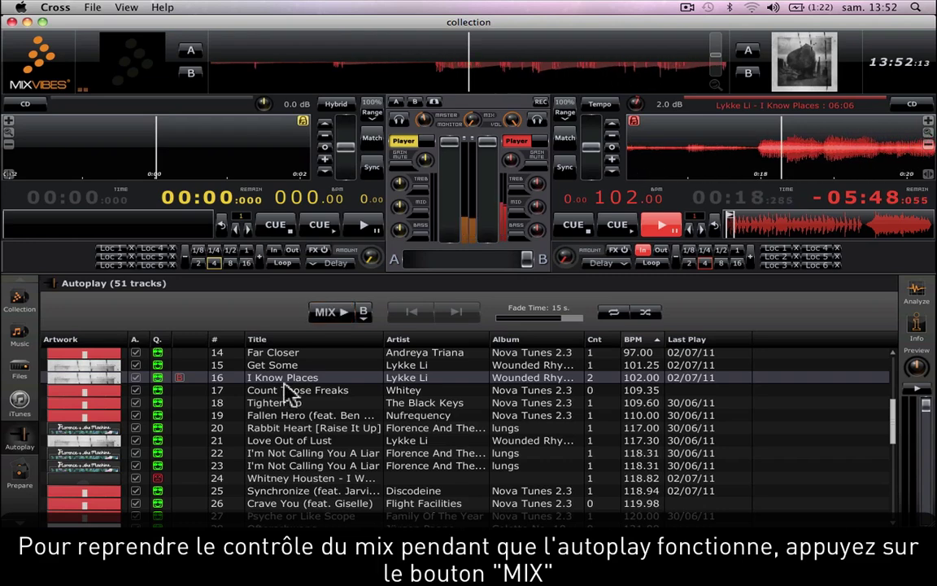
drag(314, 389, 212, 193)
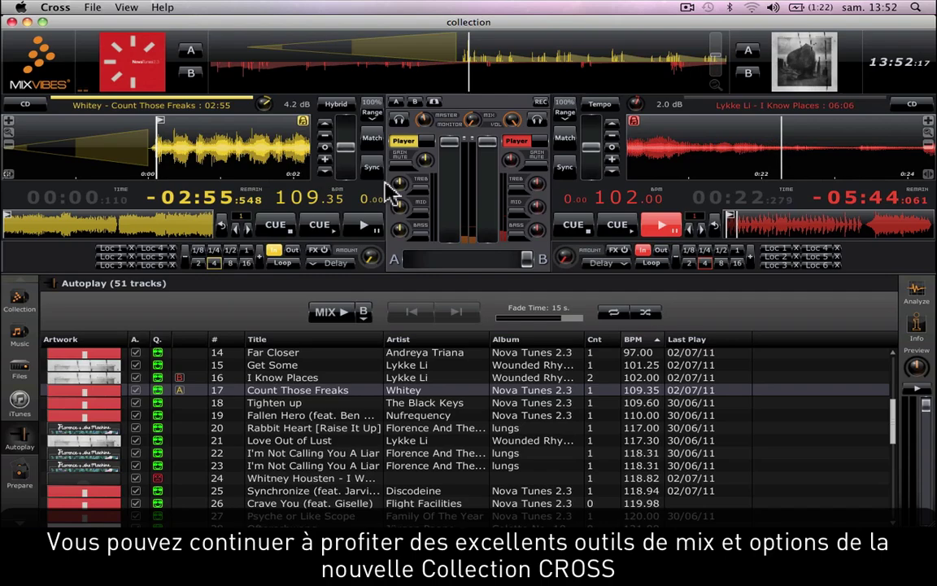
click(372, 140)
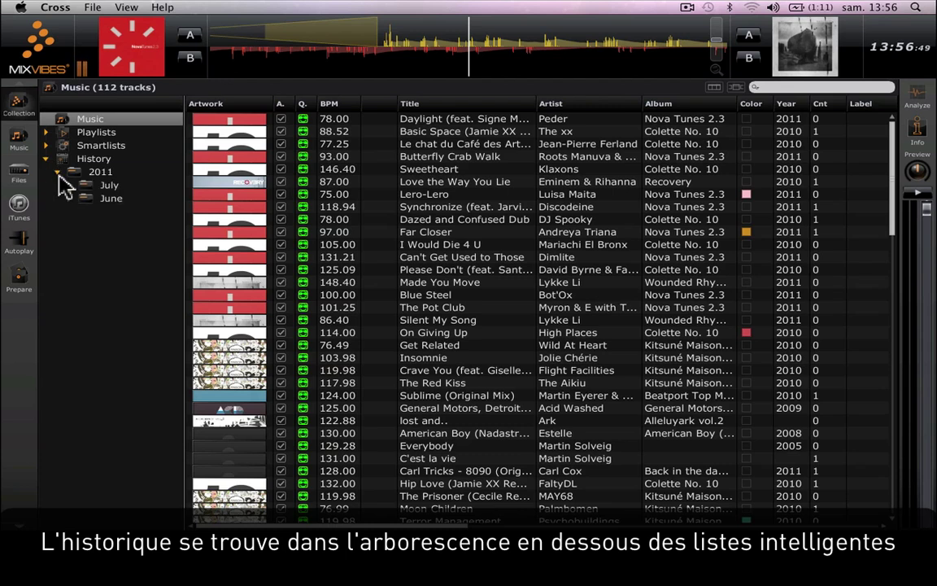
Step: Expand the June and July 2011 history folders, widen the sidebar, and open the Sat Jul 2 13:24:35 session
click(69, 198)
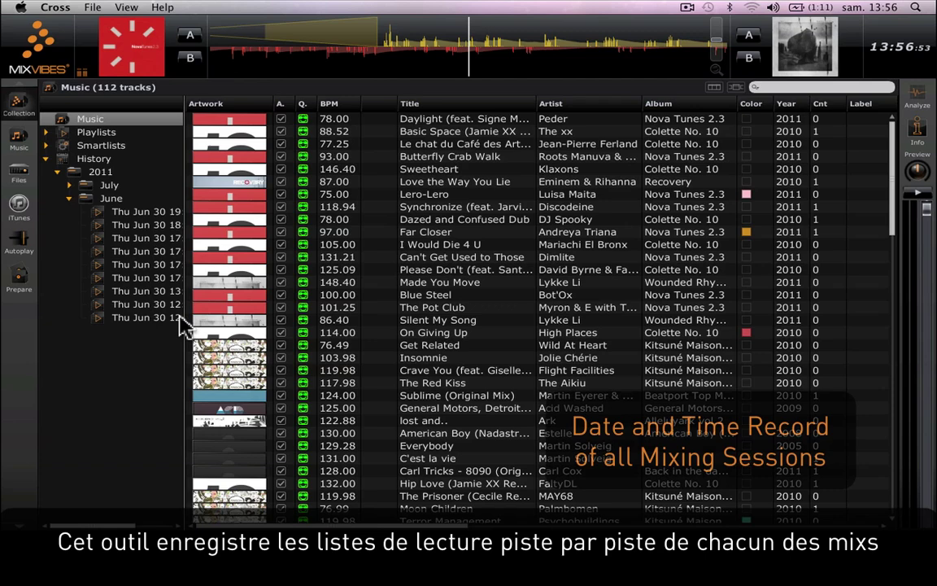
drag(186, 319, 272, 318)
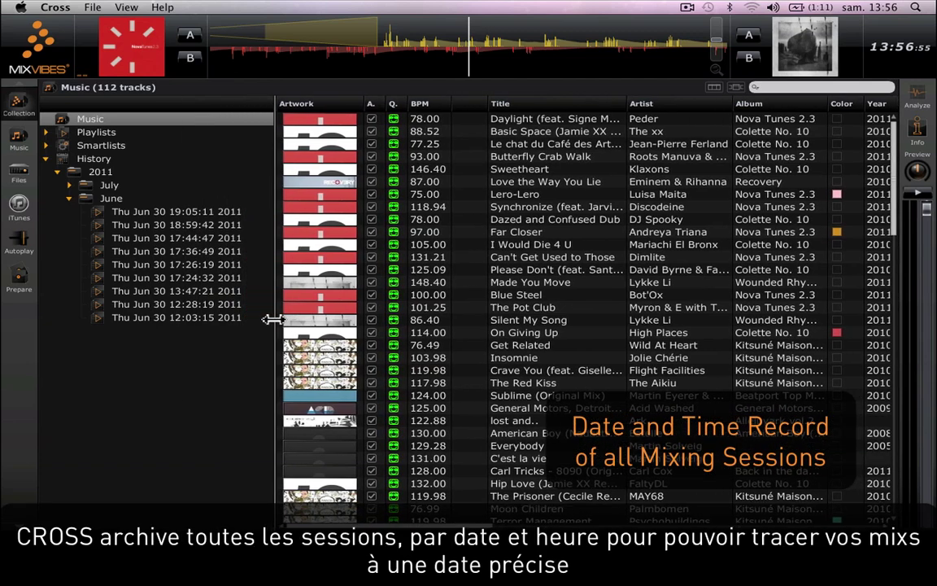
click(94, 185)
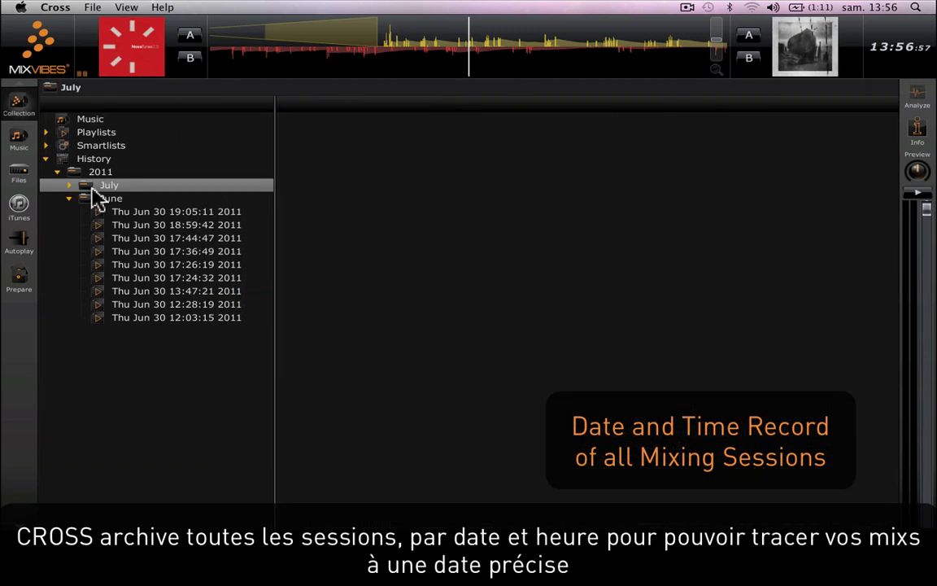
click(70, 186)
click(114, 212)
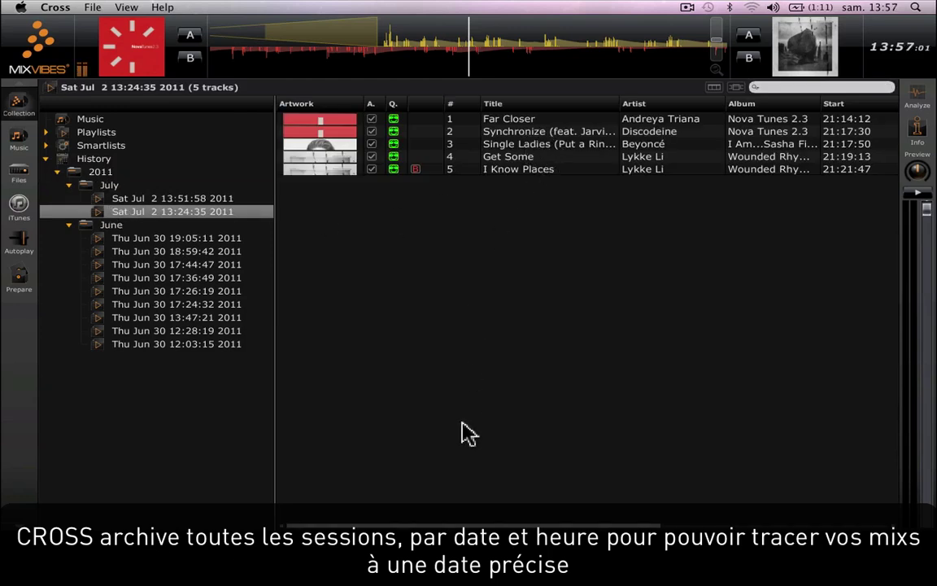
Step: Move the BPM column right after Artist and Play Duration just before Artist in the session table
drag(567, 522, 808, 533)
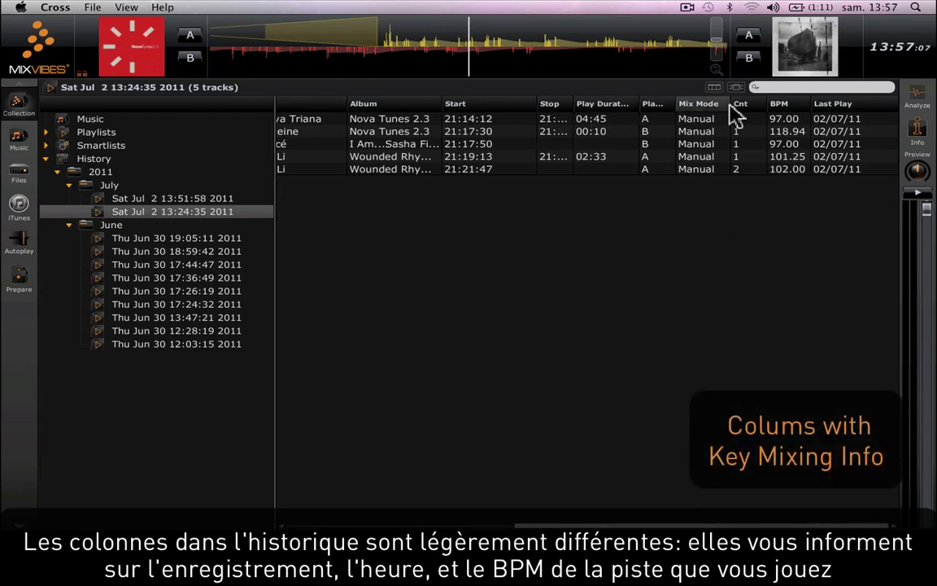
drag(783, 110, 356, 116)
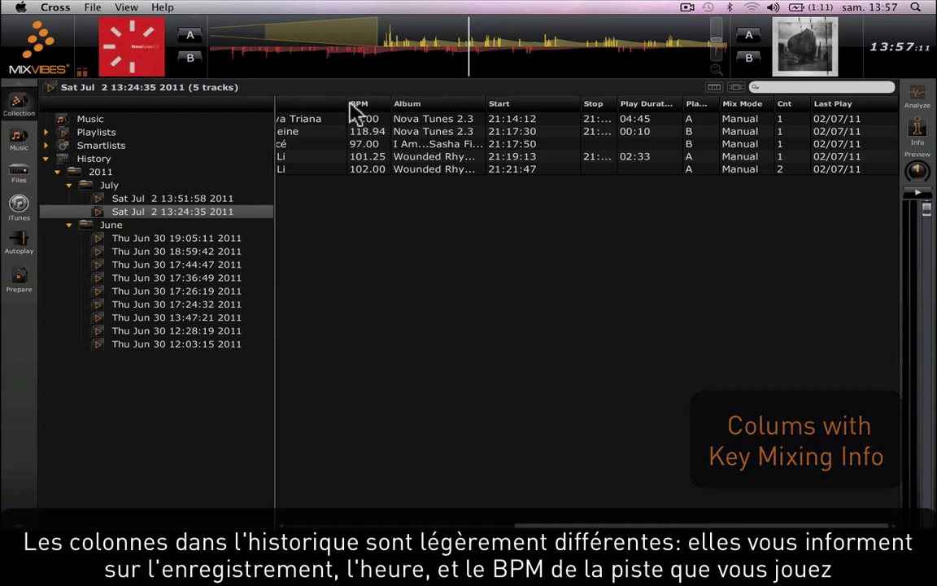
drag(663, 114, 309, 114)
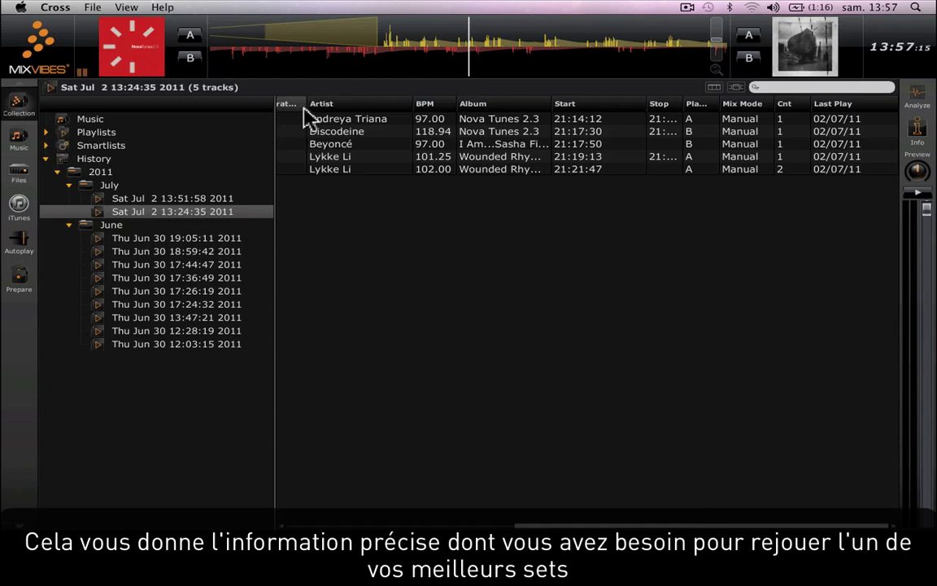
scroll(474, 507, left, 5)
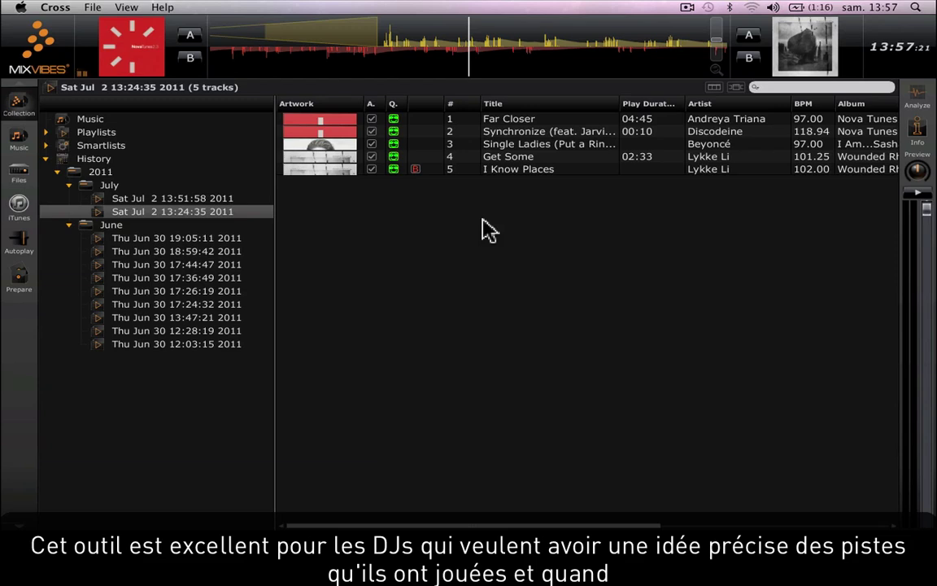
Step: Export the Jul 2 13:24:35 history session to the summer mixes playlists folder
right_click(164, 222)
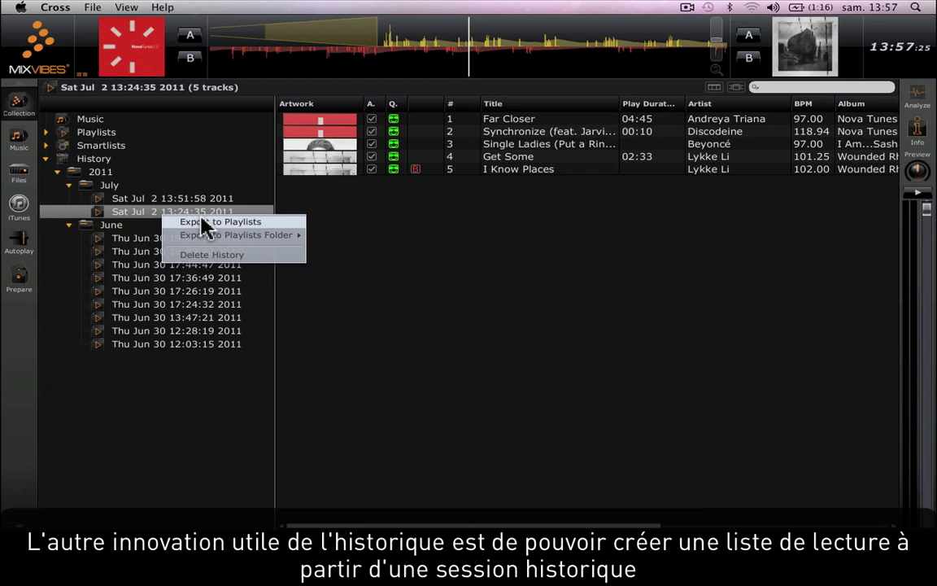
mouse_move(209, 235)
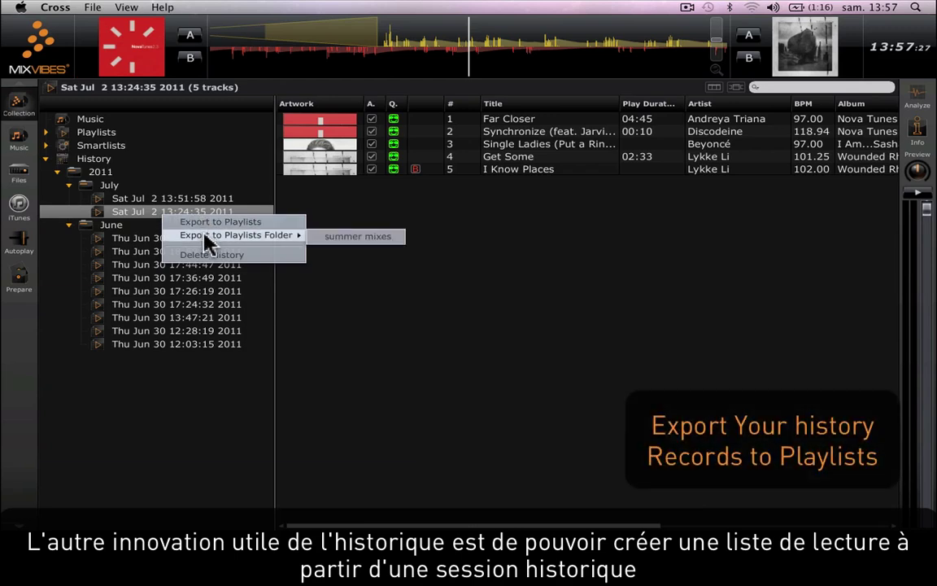
click(356, 236)
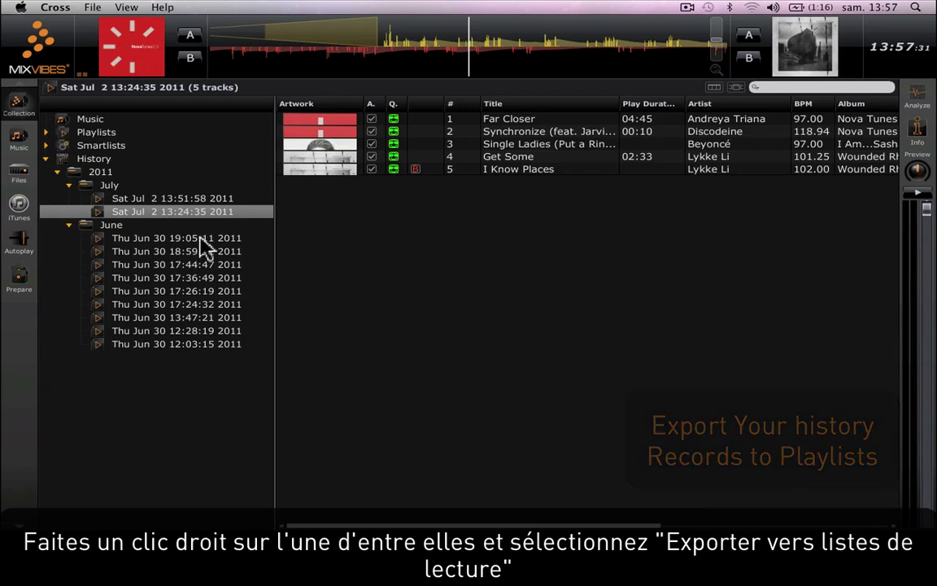
Step: Find the exported playlist under Playlists > summer mixes and begin renaming it
click(47, 158)
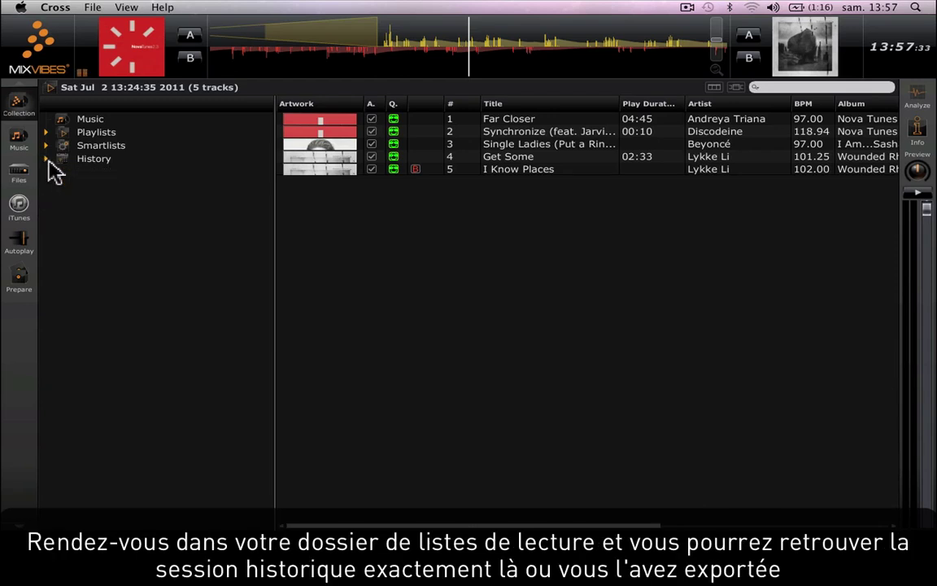
click(46, 134)
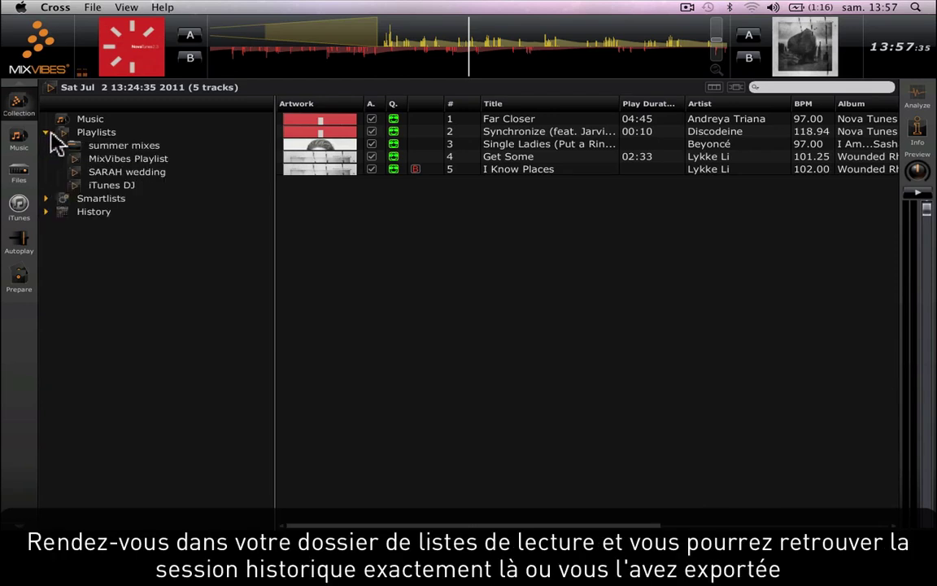
click(58, 145)
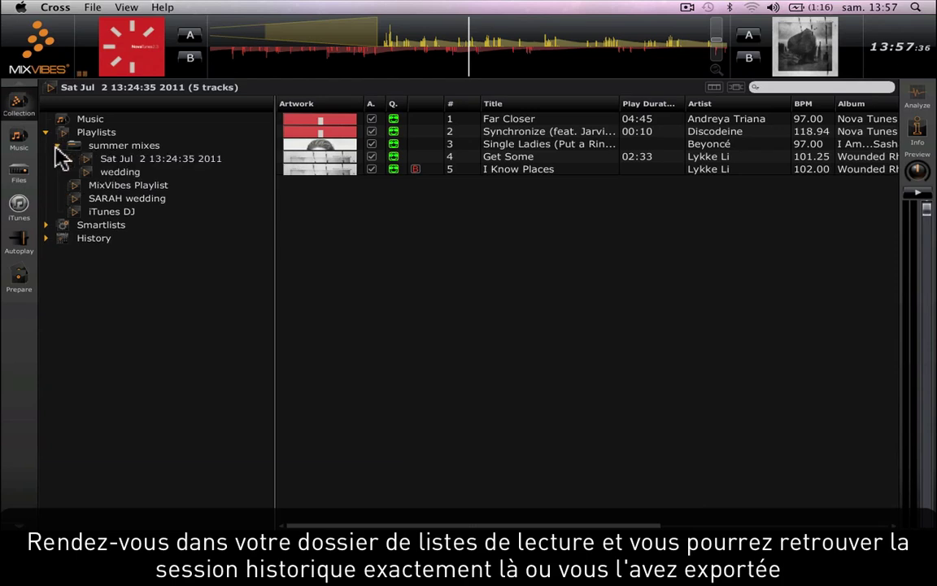
click(133, 159)
click(148, 160)
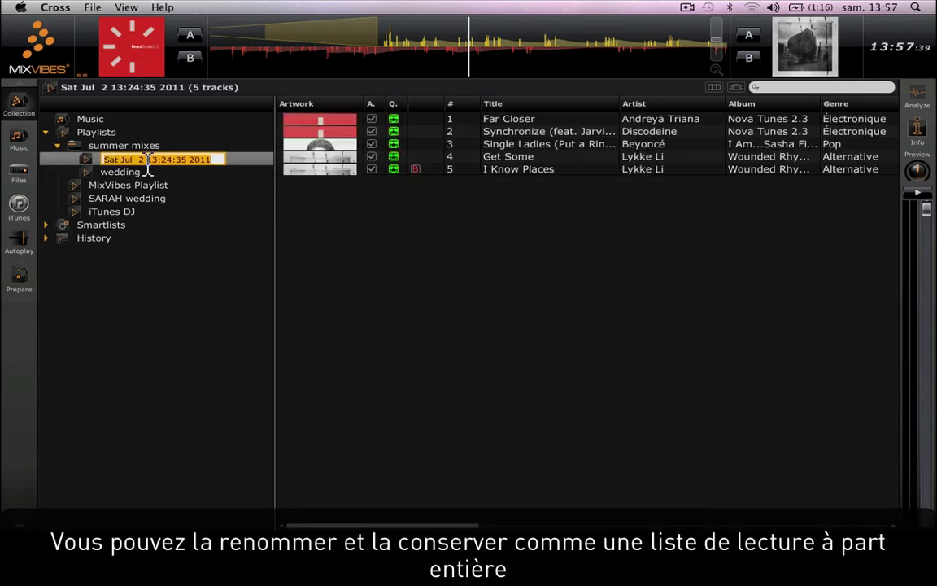